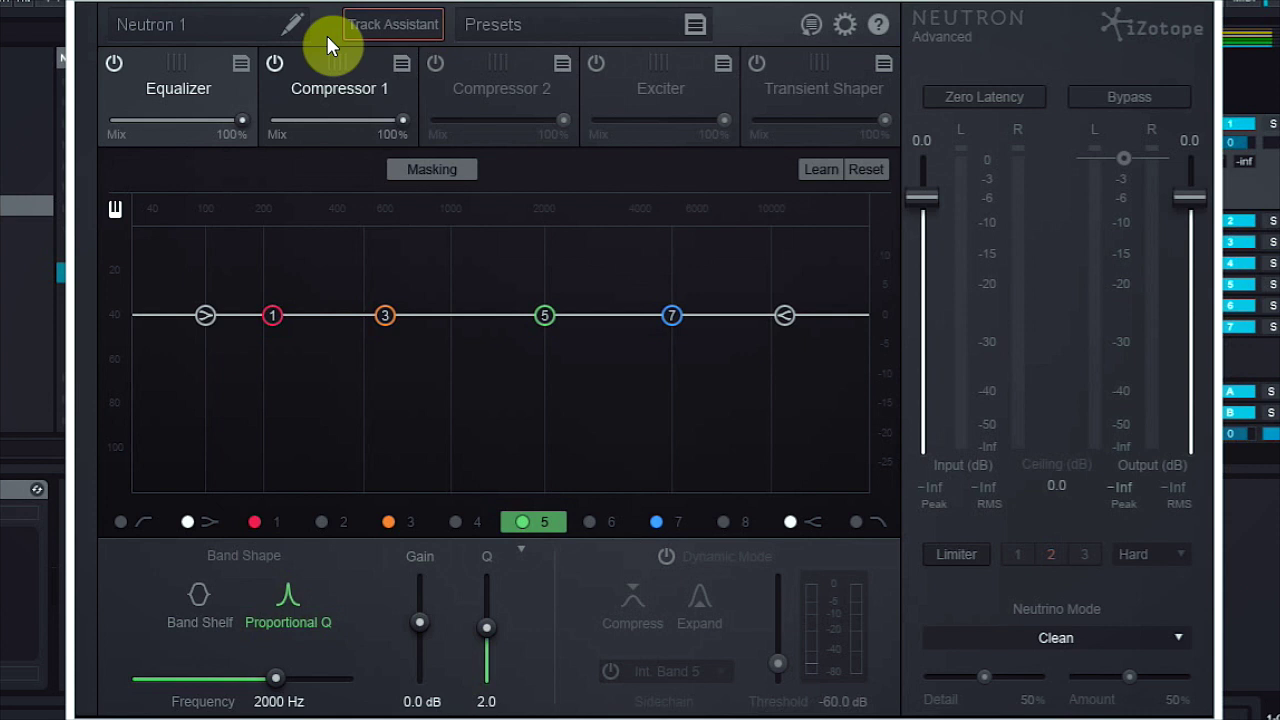
# - A/B the dry vocal via bypass, then run Track Assistant to build the Voice 1 preset
pyautogui.click(1144, 94)
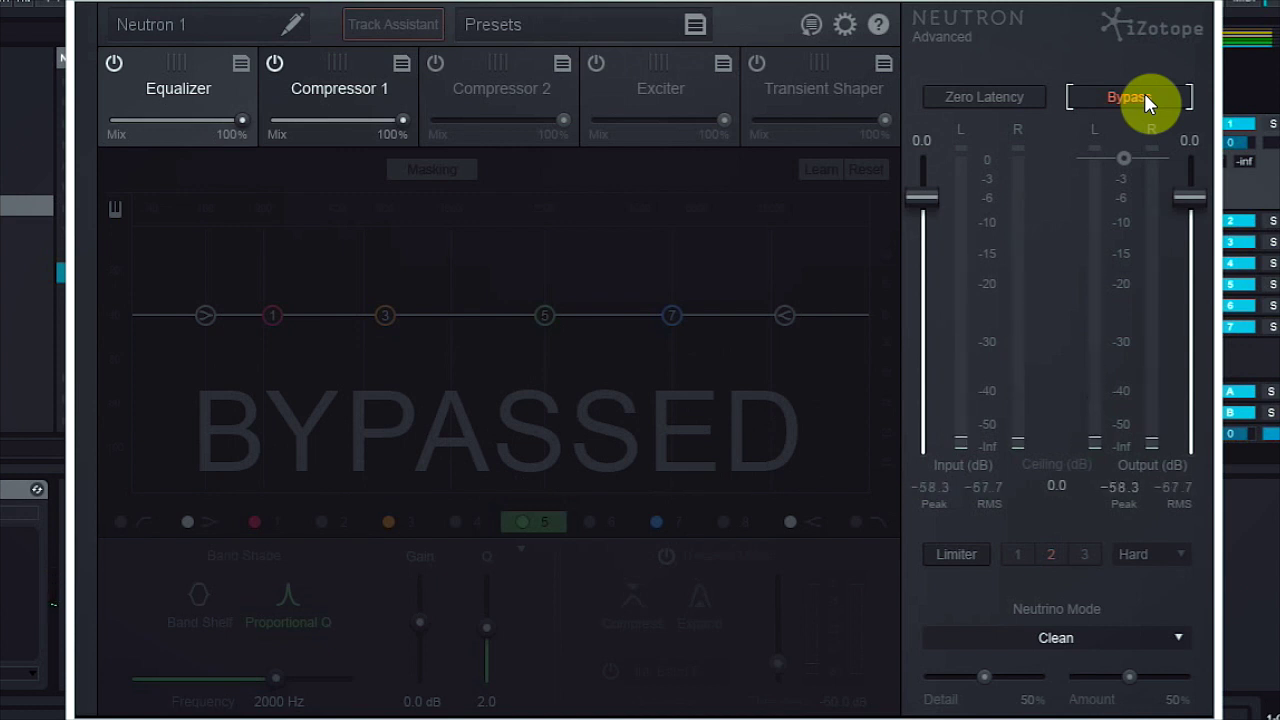
pyautogui.click(1144, 93)
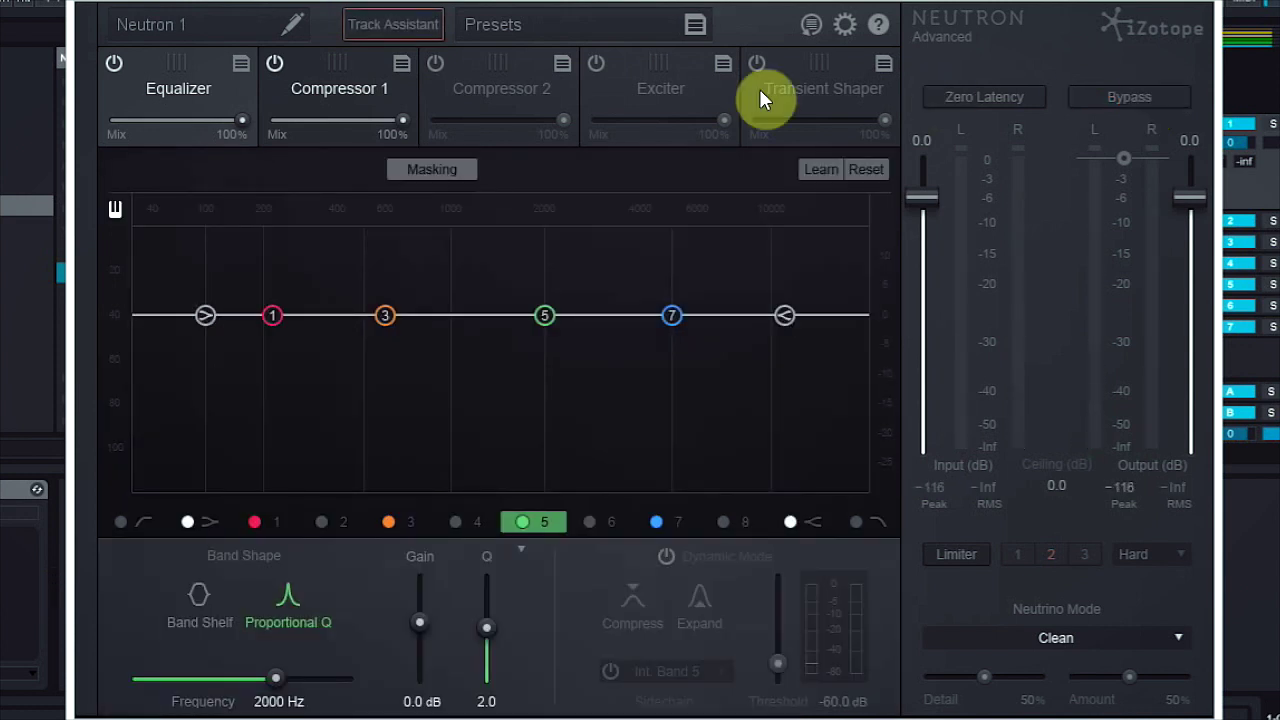
pyautogui.click(387, 31)
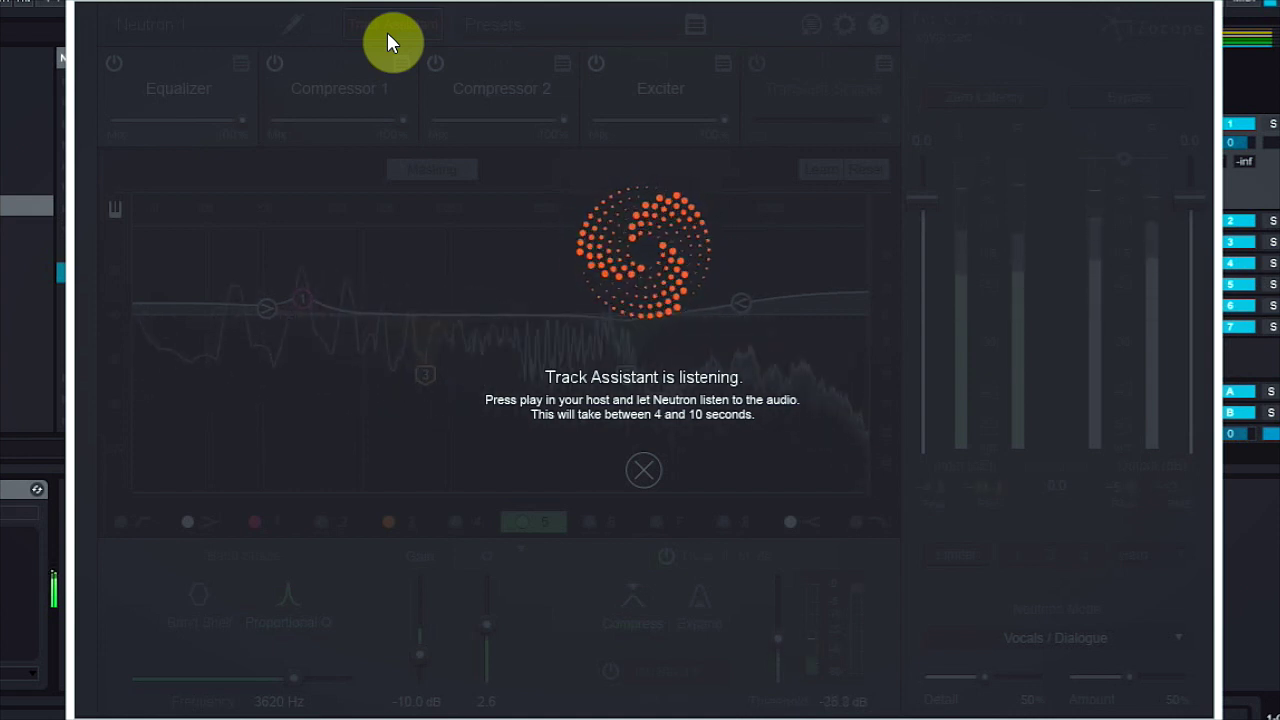
pyautogui.press('space')
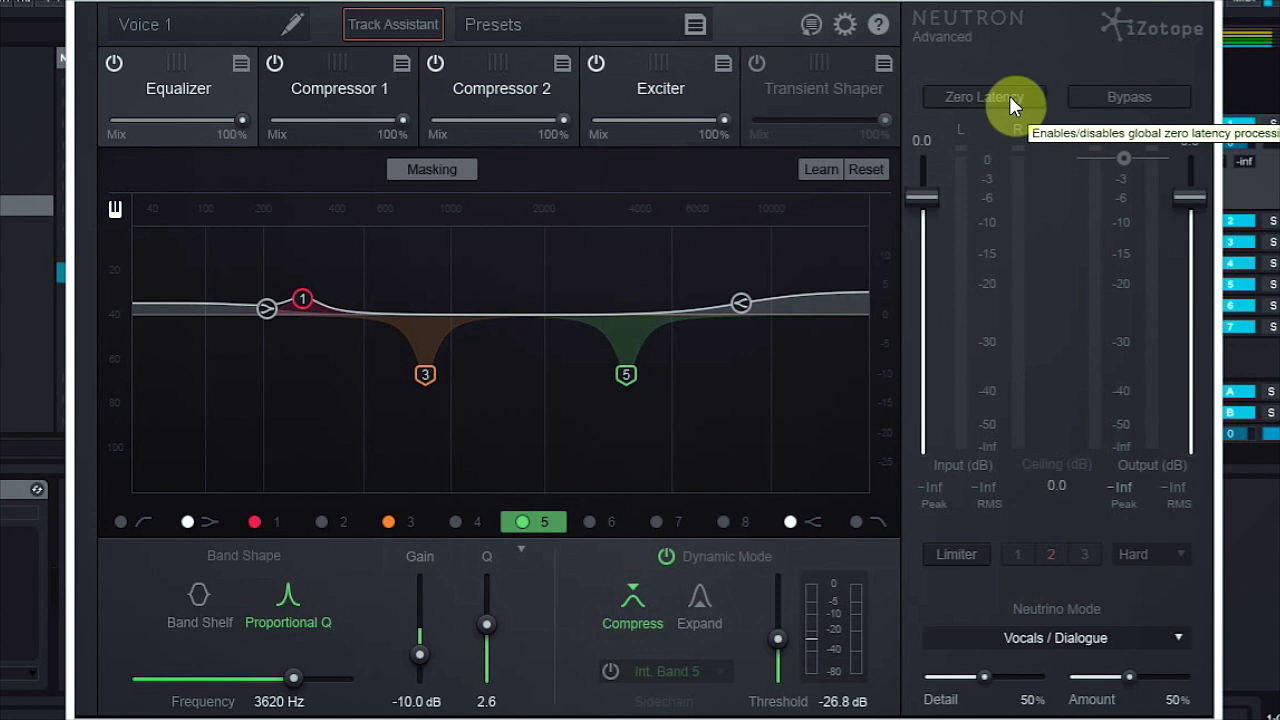
pyautogui.click(1094, 98)
pyautogui.click(1094, 98)
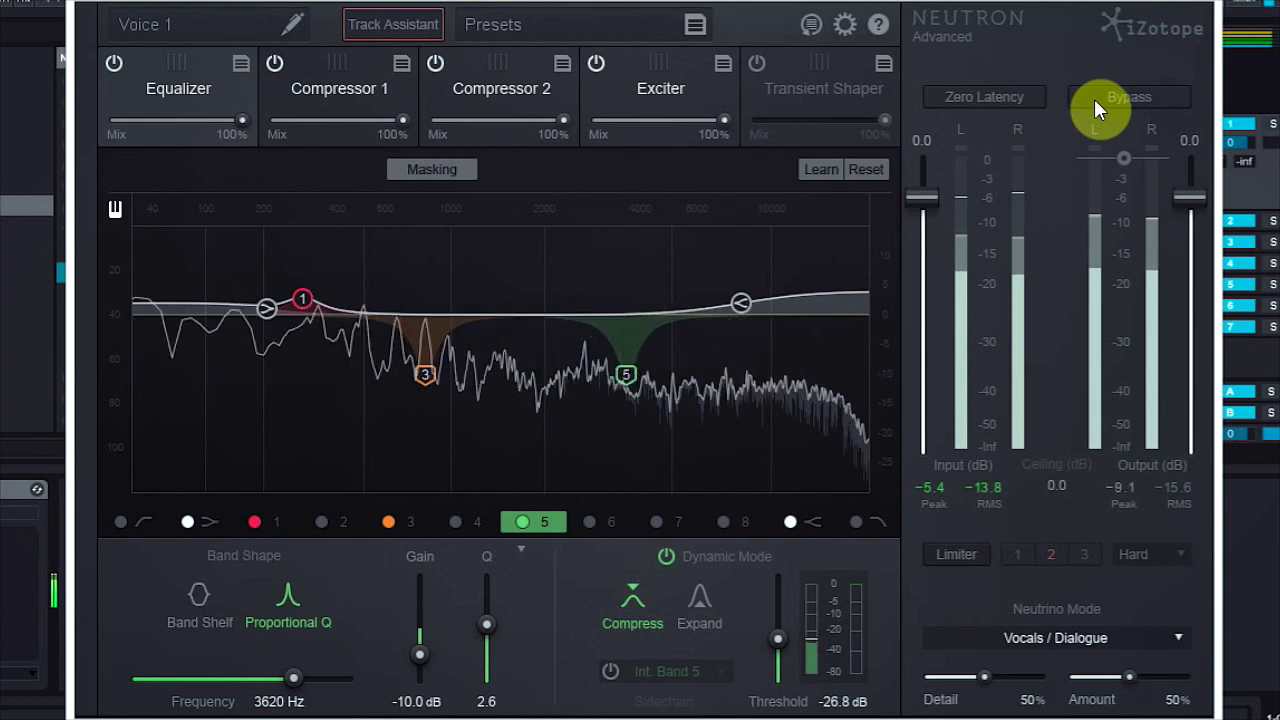
pyautogui.click(1094, 98)
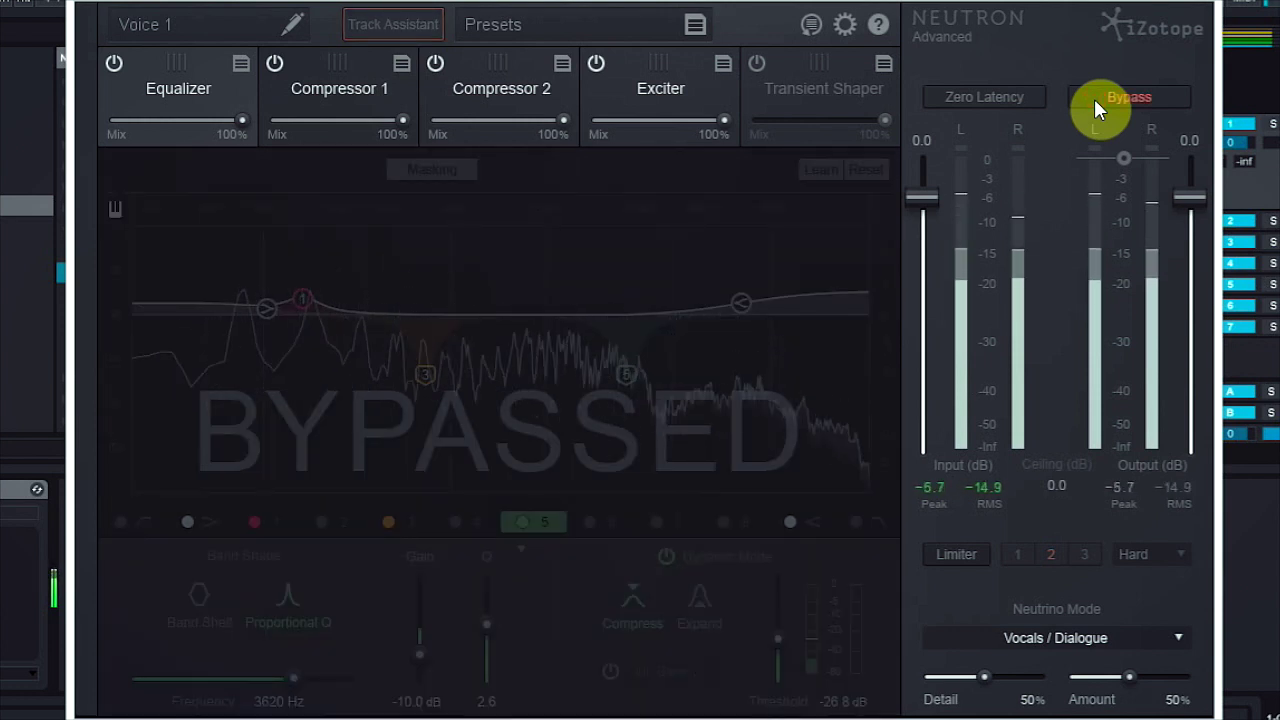
pyautogui.click(1094, 98)
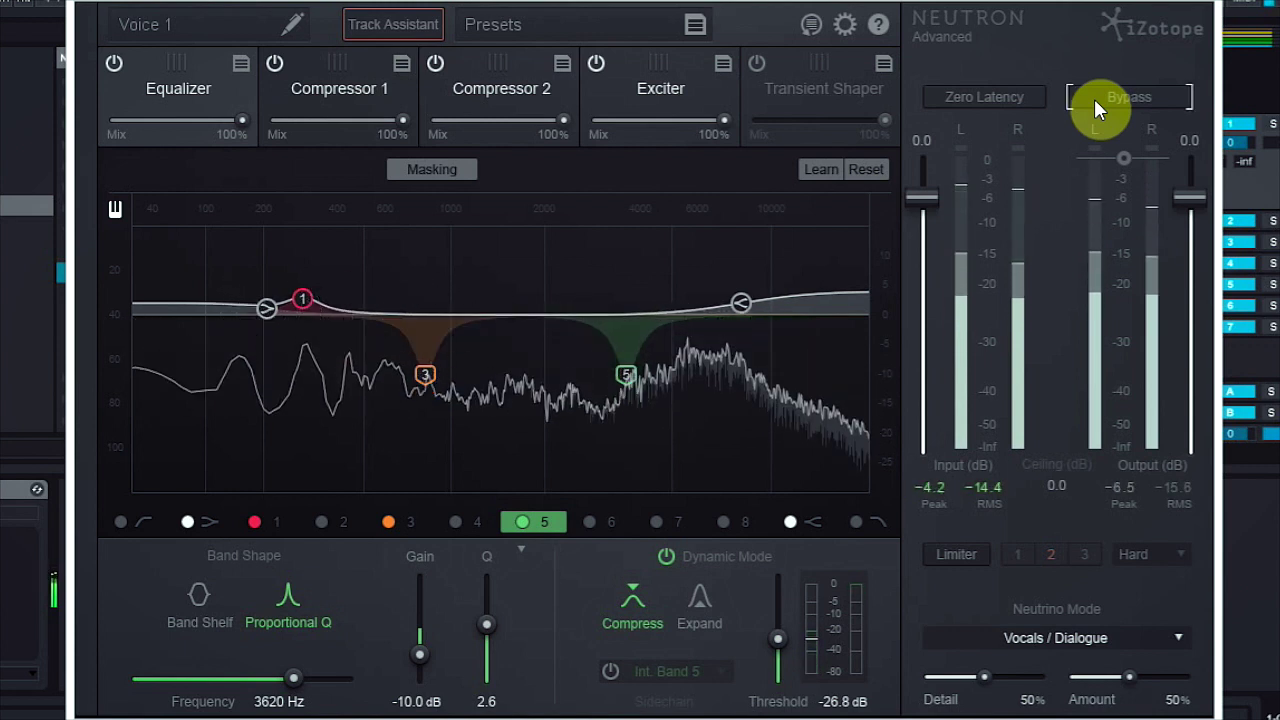
pyautogui.press('space')
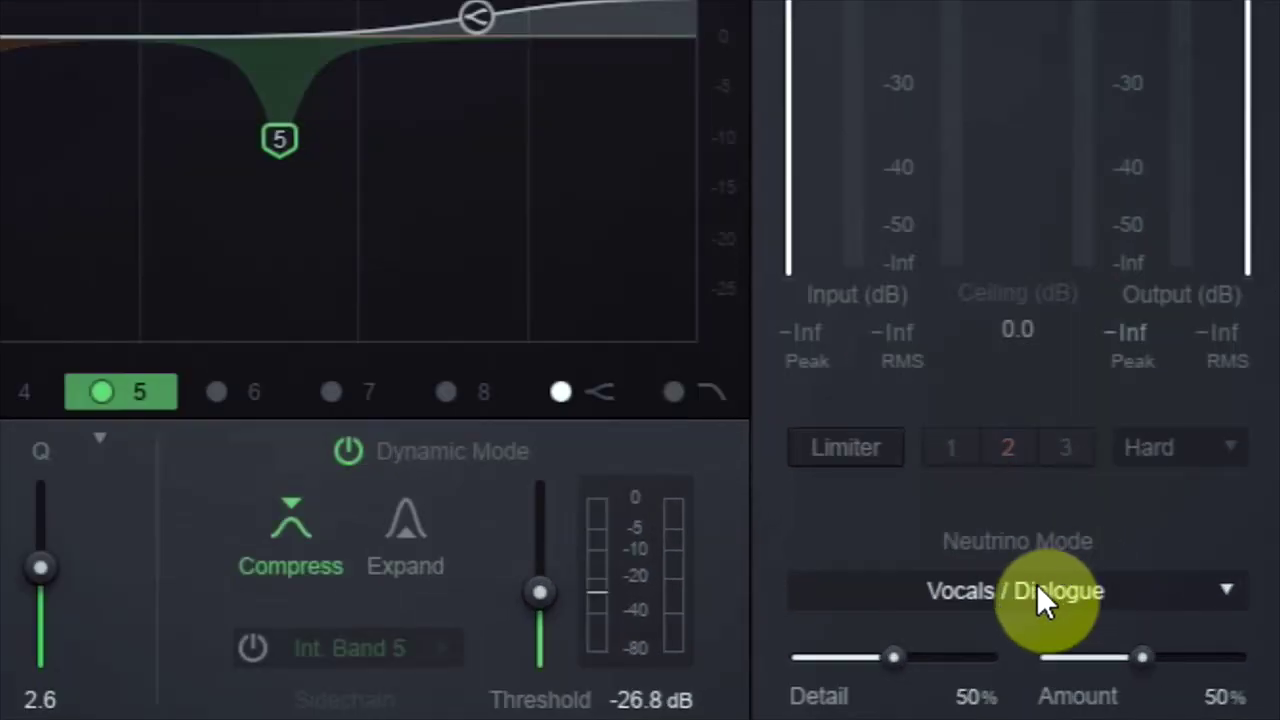
pyautogui.click(1073, 636)
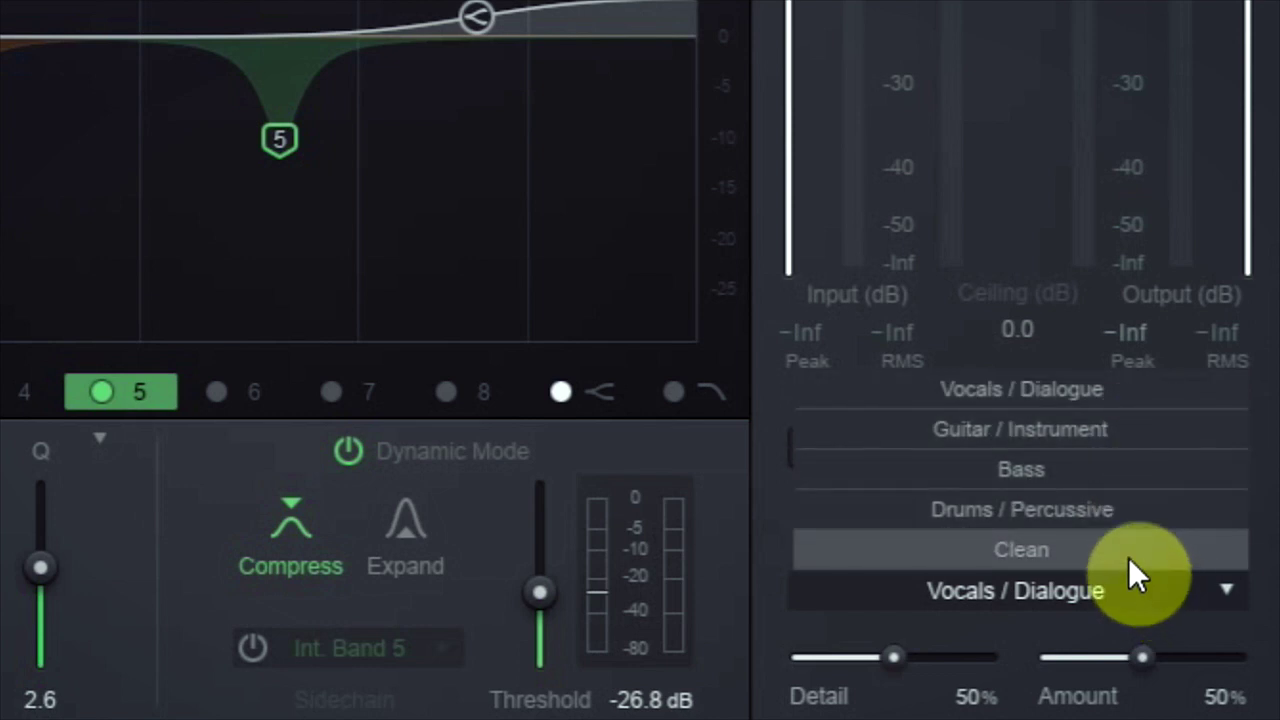
pyautogui.click(1100, 586)
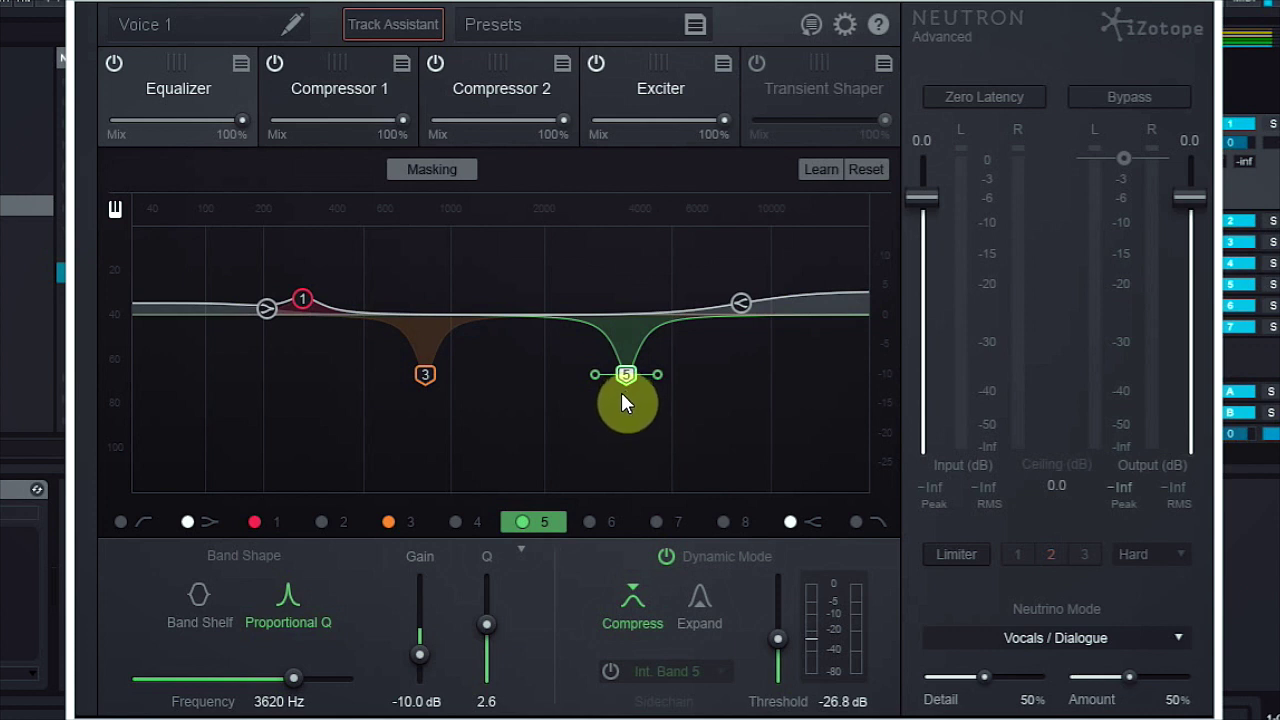
# - Open the Exciter (4.32 kHz split, 10.0 and 6.0 dB drive), briefly enabling band 3
pyautogui.click(334, 89)
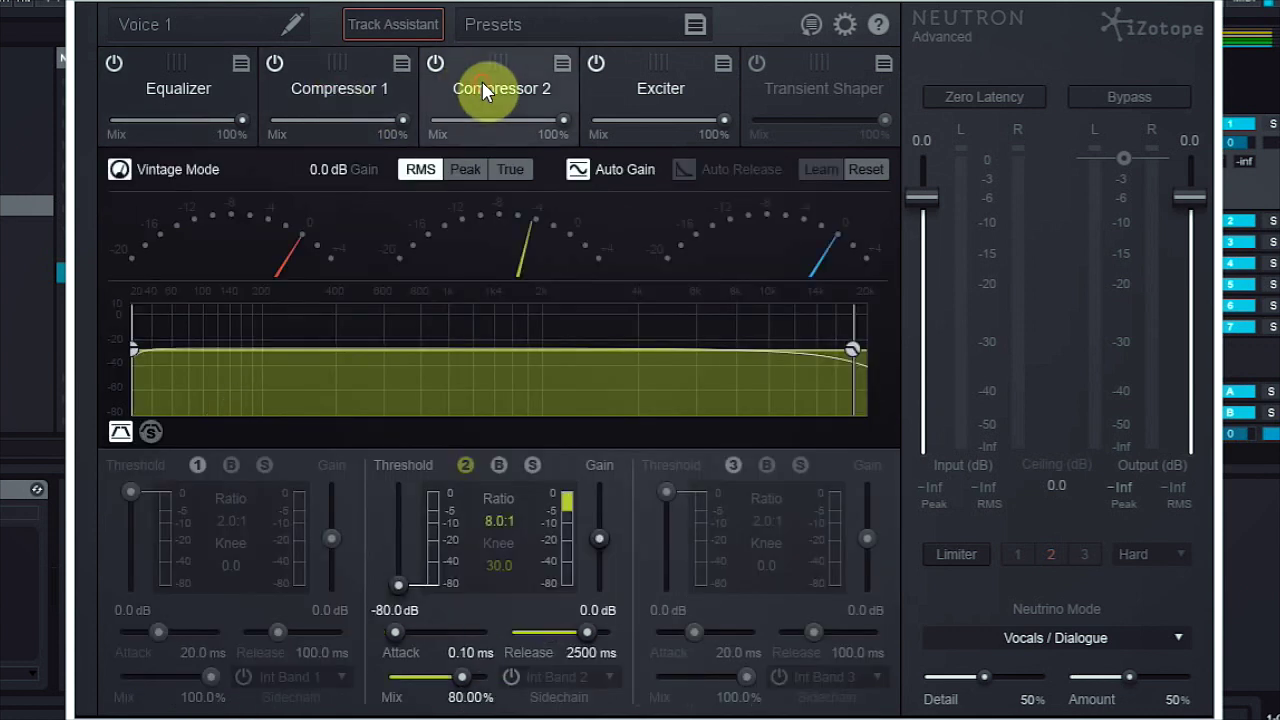
pyautogui.click(672, 86)
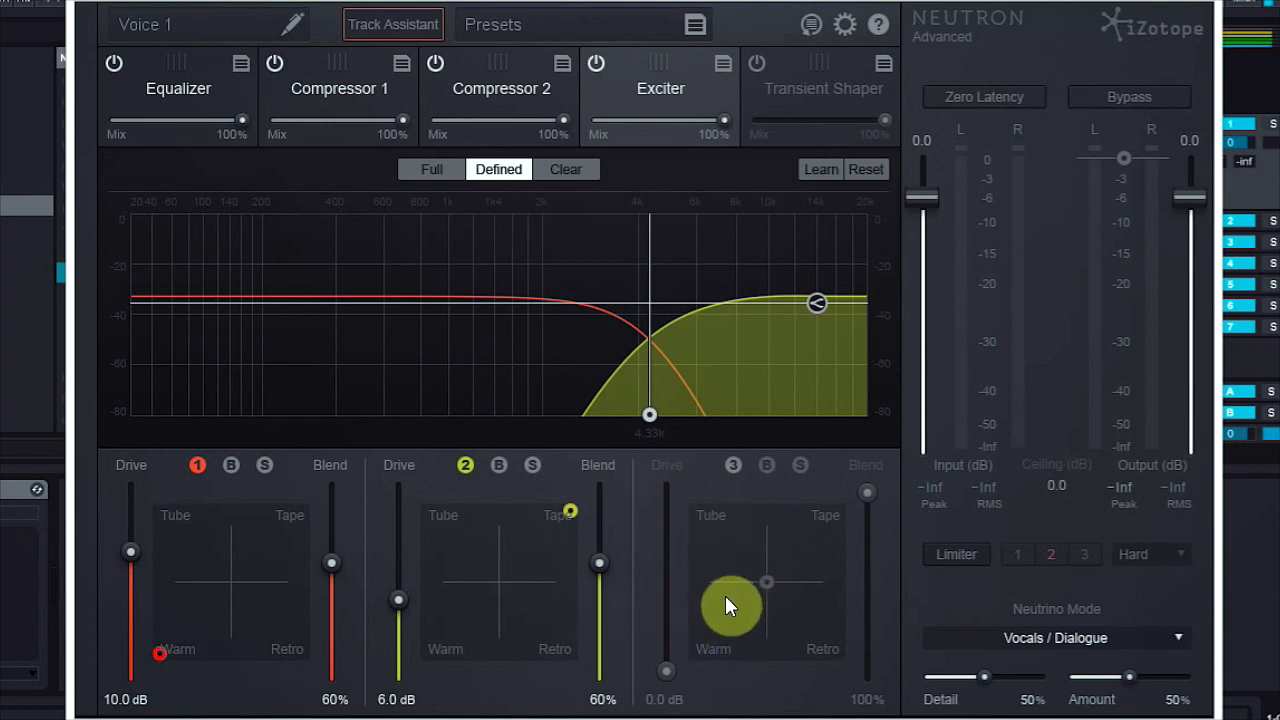
pyautogui.click(733, 466)
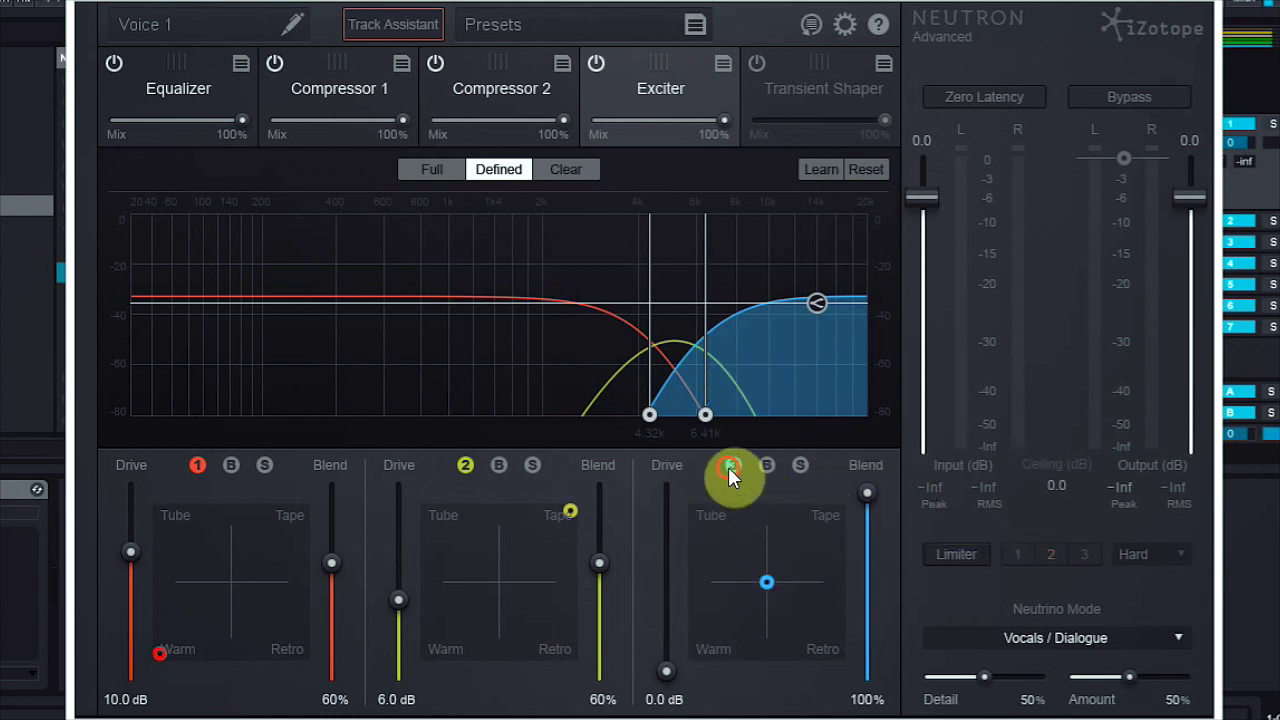
pyautogui.click(730, 466)
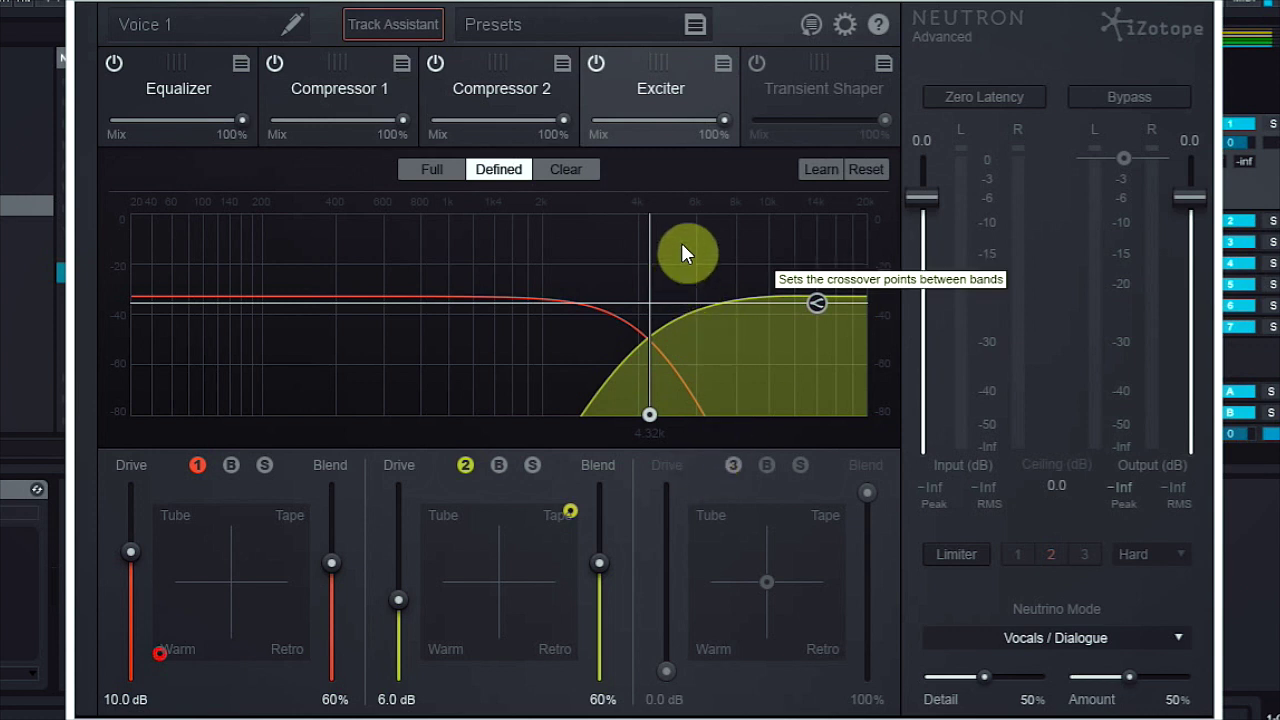
# - Change the Track Assistant mode to Aggressive in Options, then go back to the Equalizer
pyautogui.click(843, 25)
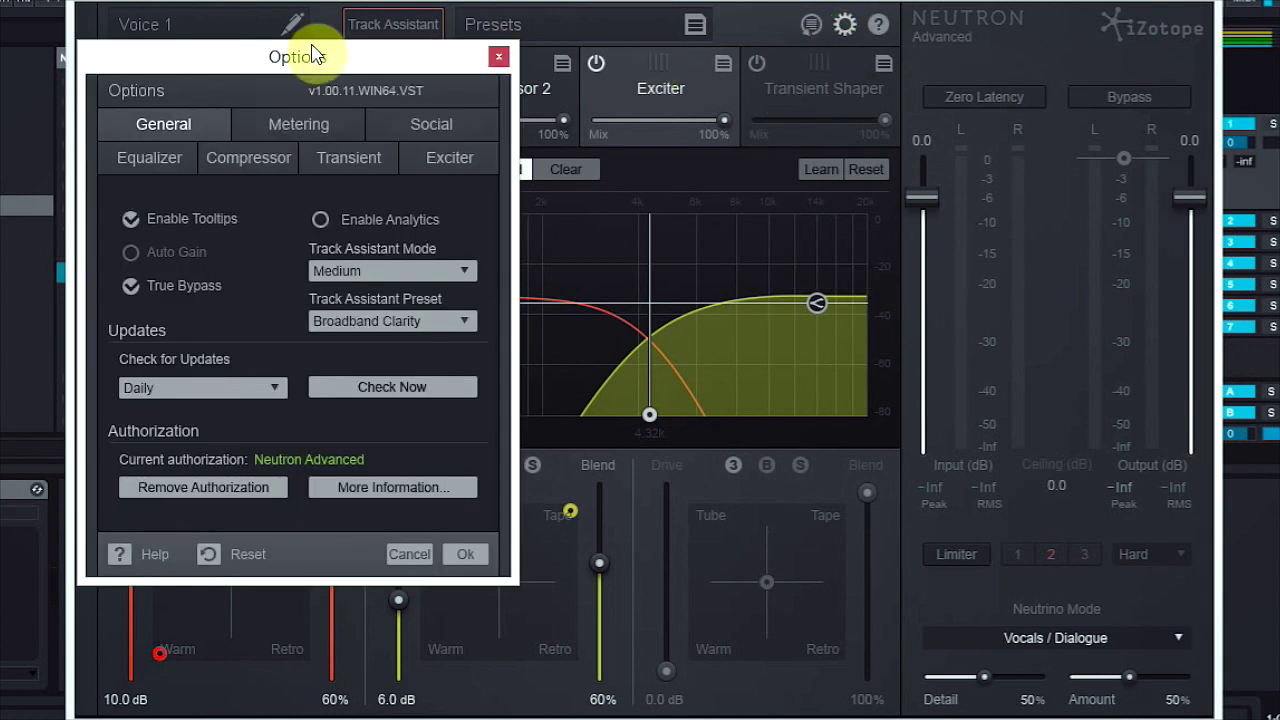
pyautogui.moveTo(310, 60); pyautogui.dragTo(512, 60)
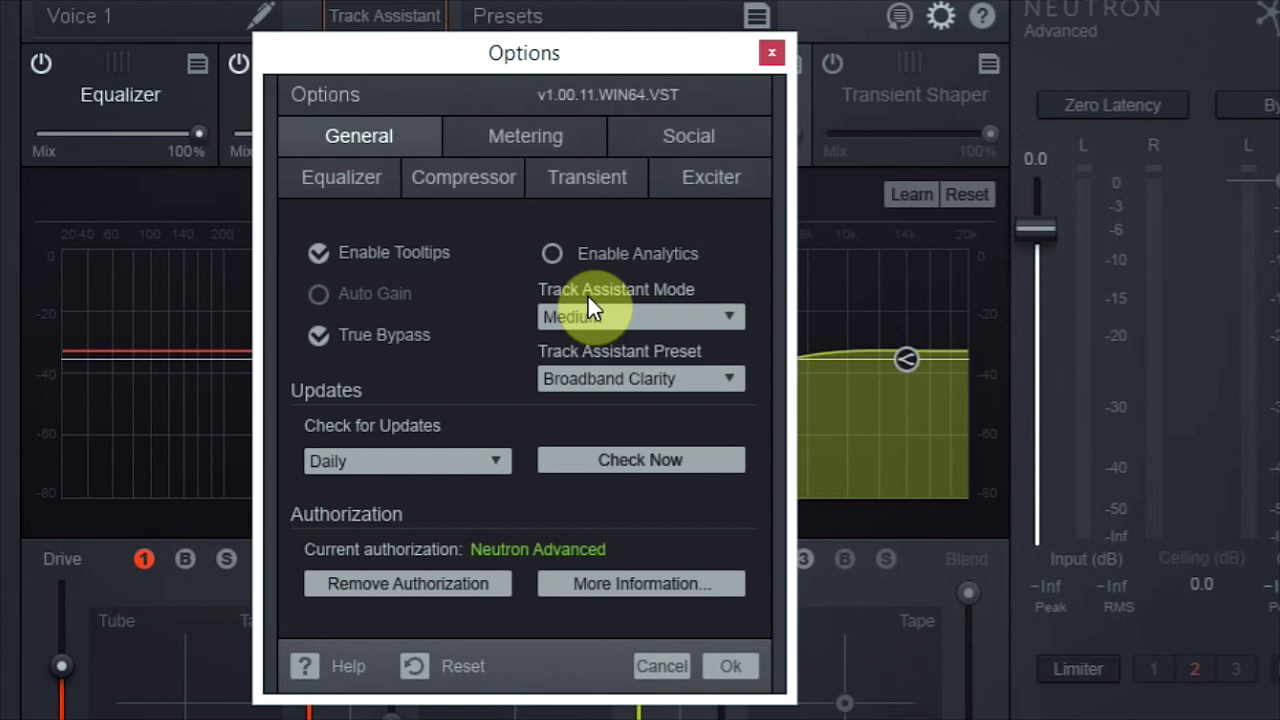
pyautogui.click(677, 314)
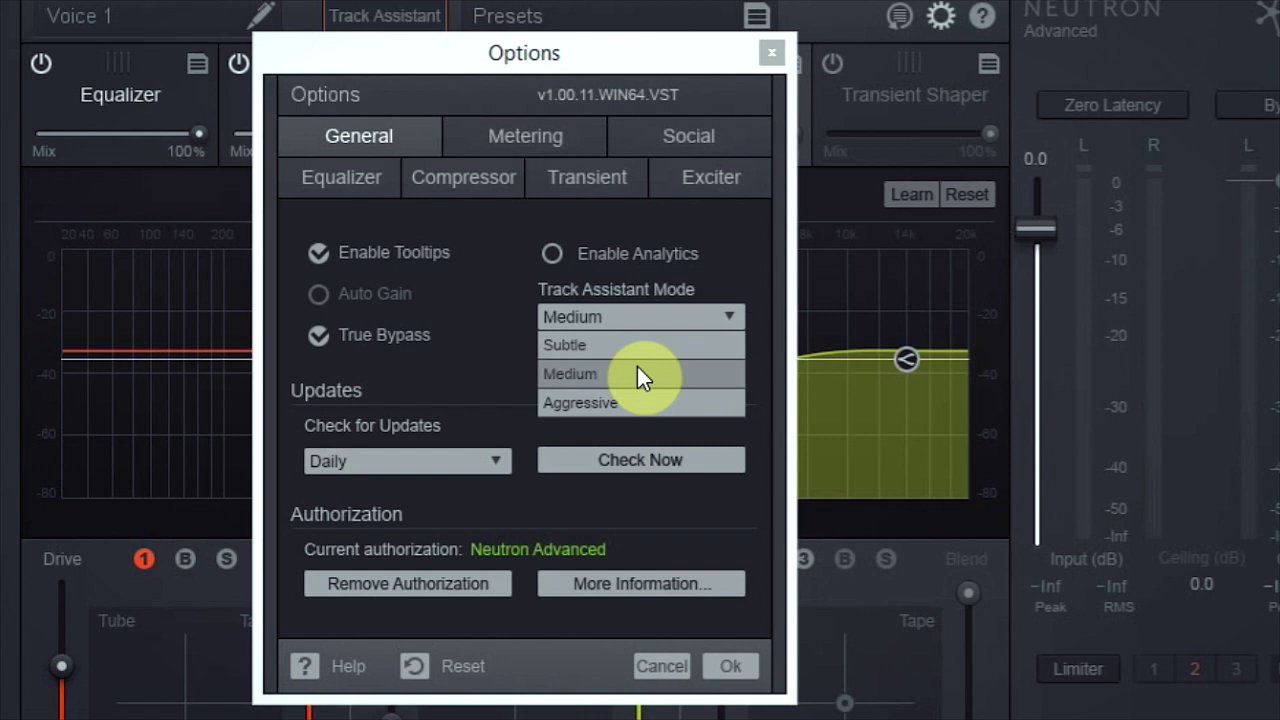
pyautogui.click(656, 402)
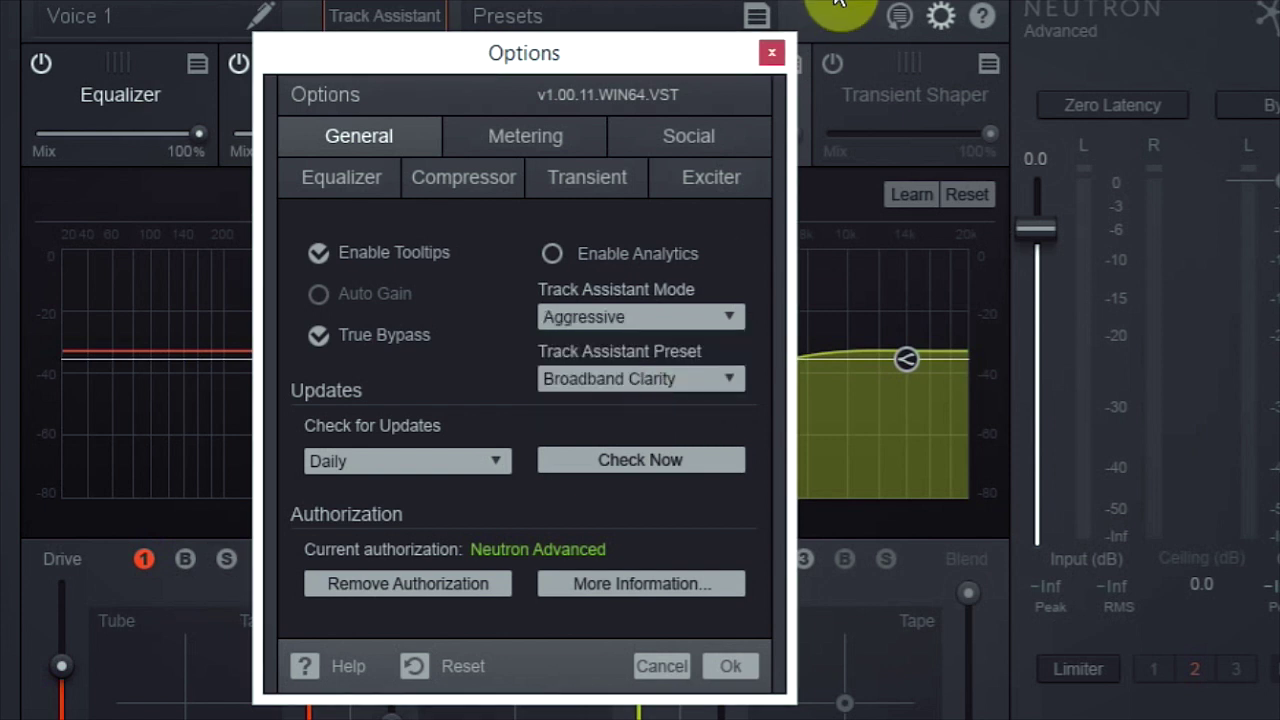
pyautogui.click(772, 52)
pyautogui.click(114, 88)
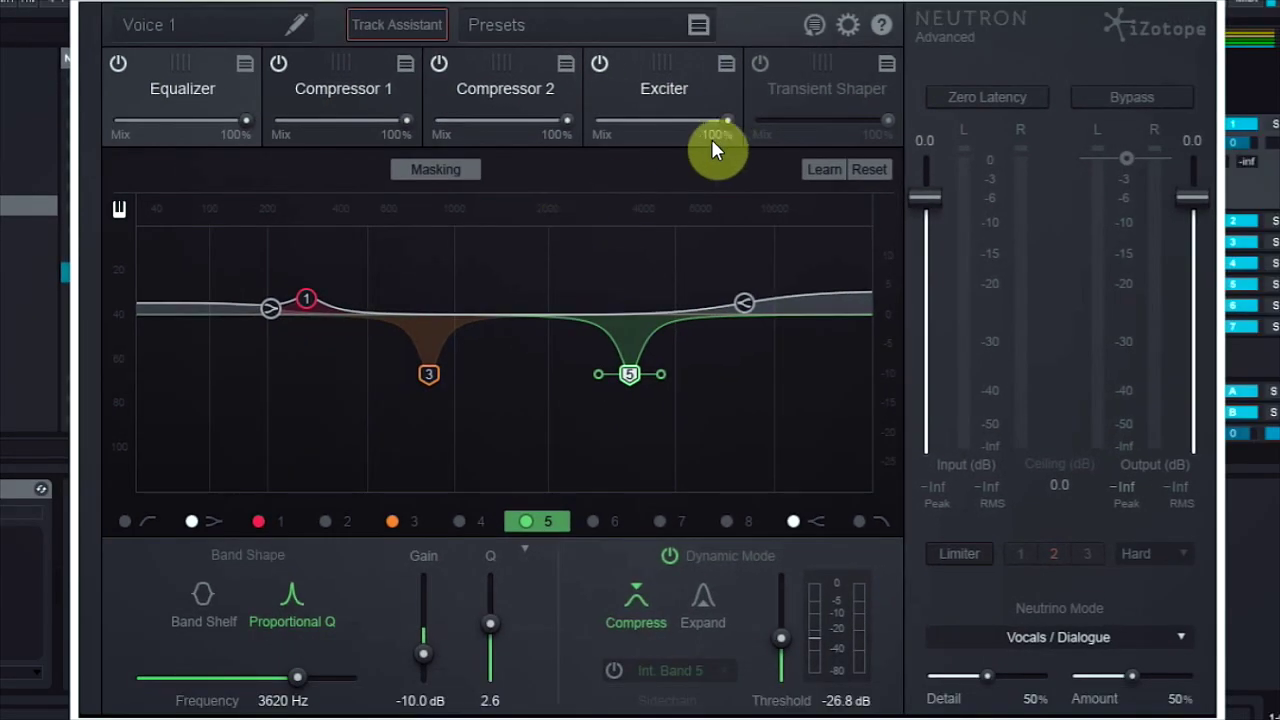
pyautogui.press('space')
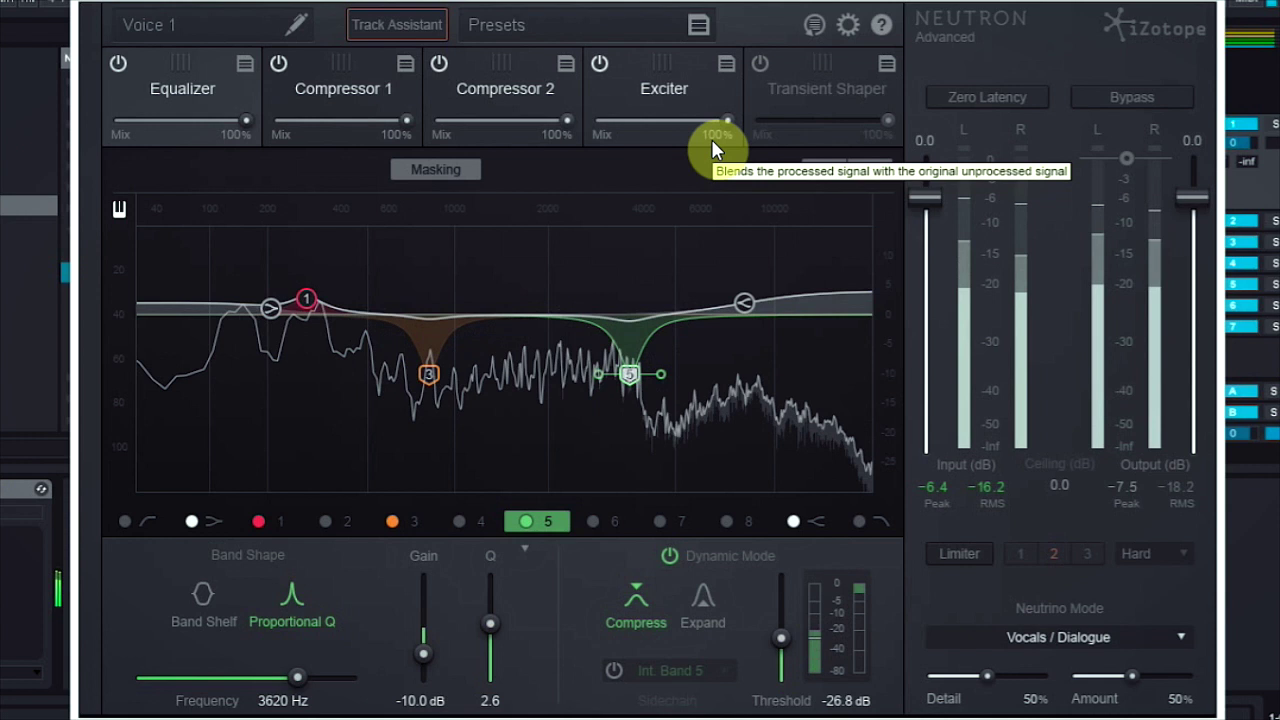
pyautogui.click(1096, 104)
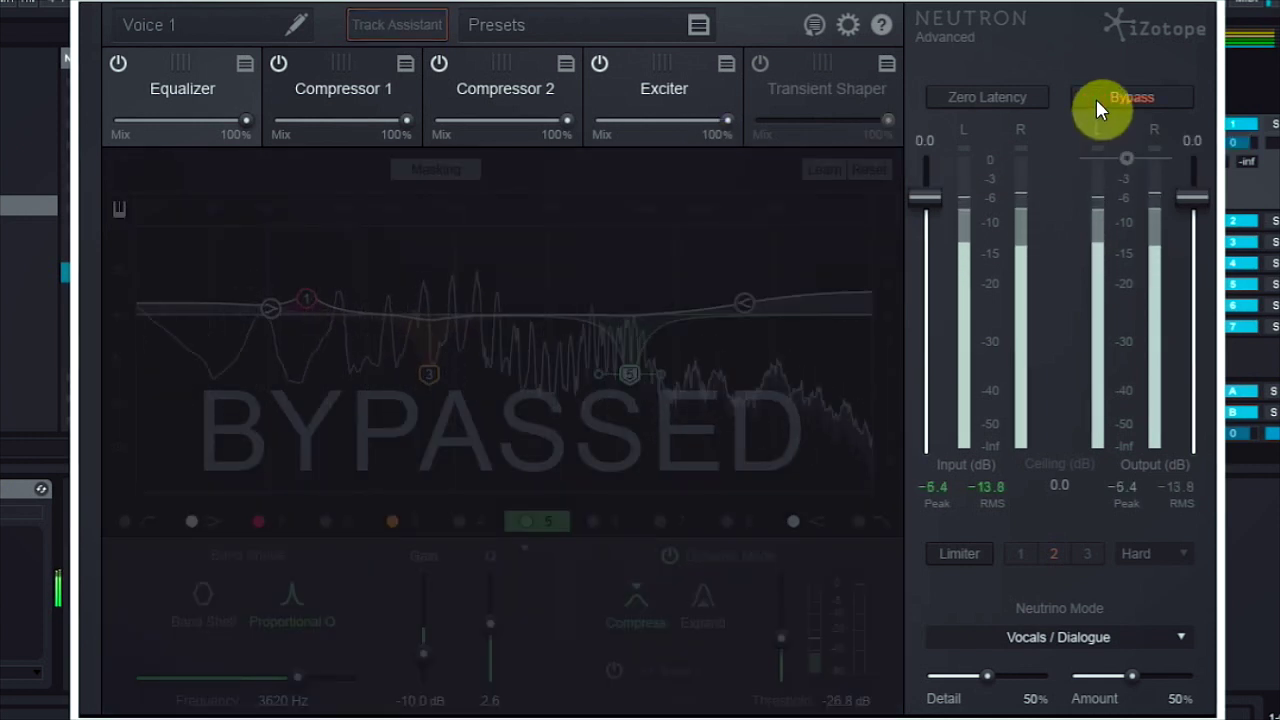
pyautogui.click(1096, 98)
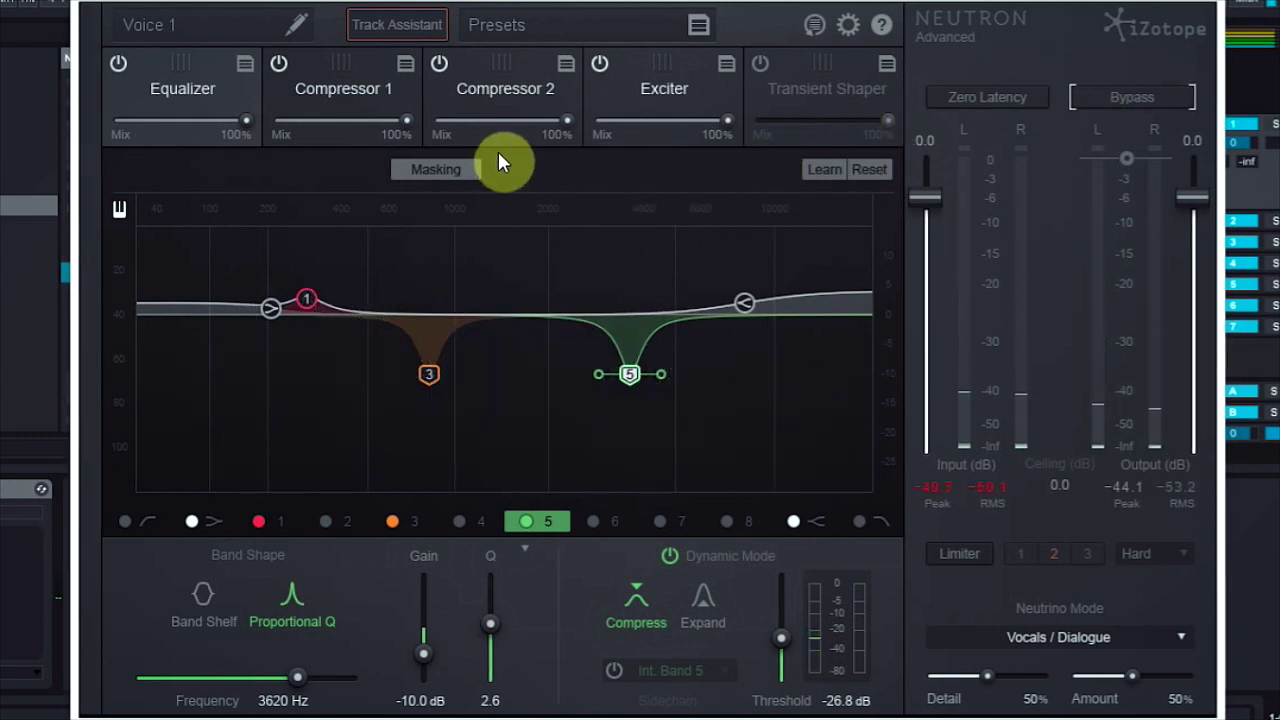
# - Re-run Track Assistant in Aggressive mode, adding a 3.0 dB boost at 3620 Hz
pyautogui.click(412, 26)
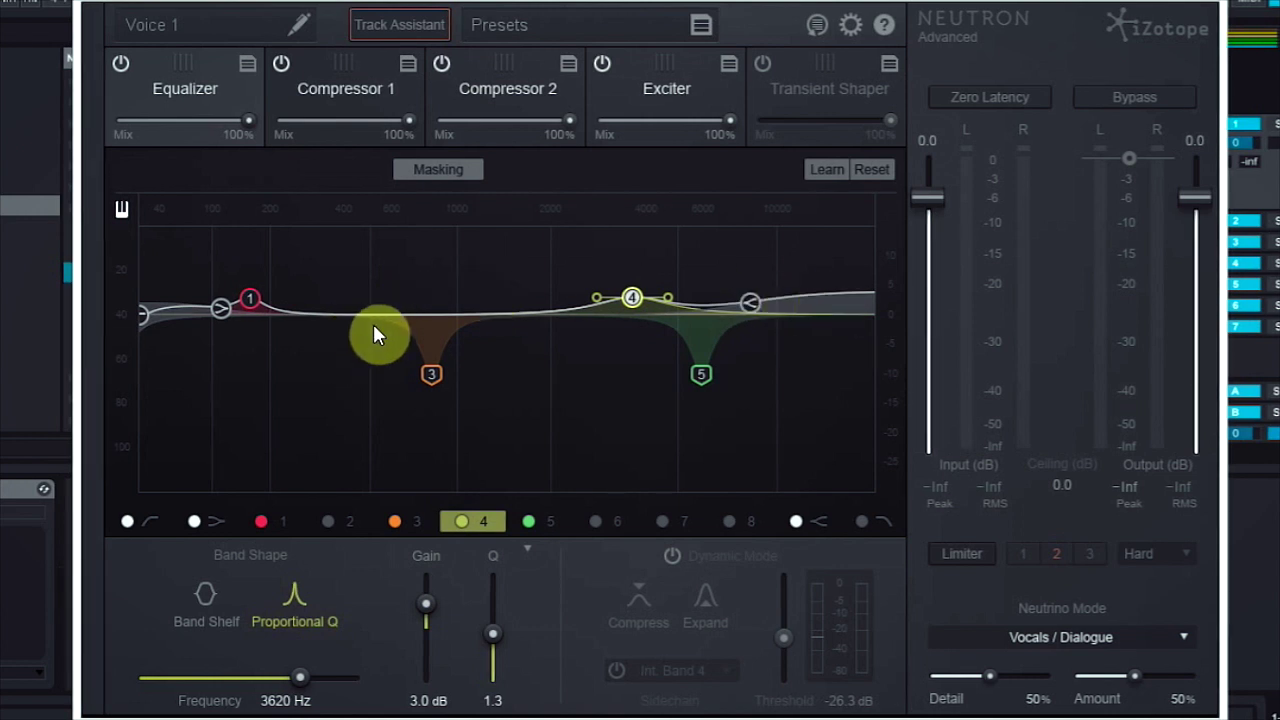
# - Compare processed and bypassed vocal twice, then view the three-band Exciter (6.0, 6.0, 8.0 dB drive)
pyautogui.click(1140, 98)
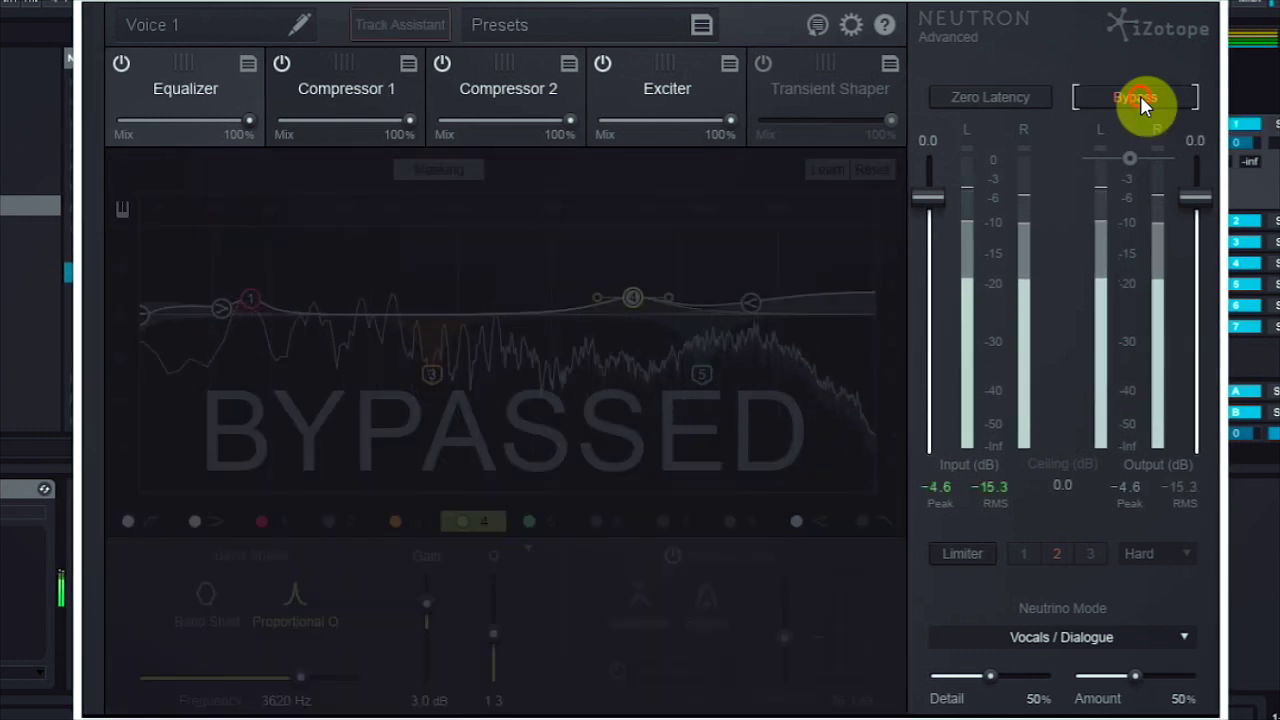
pyautogui.click(1140, 98)
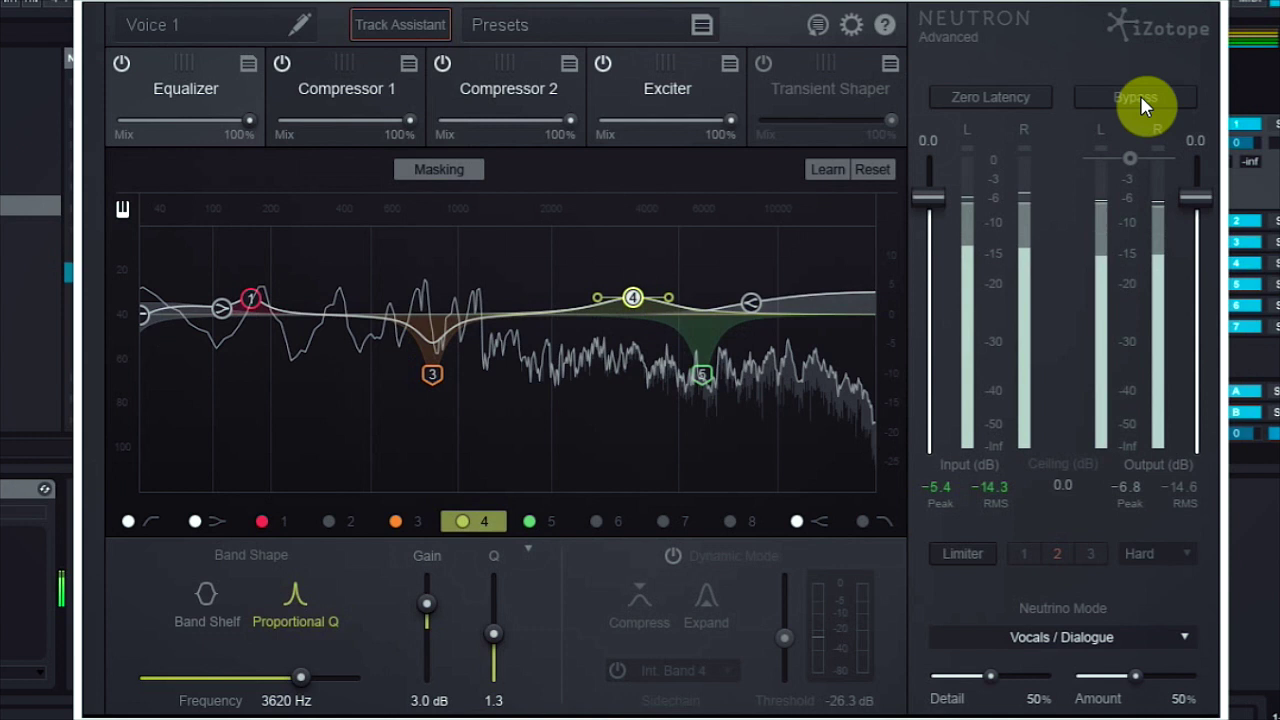
pyautogui.click(1140, 98)
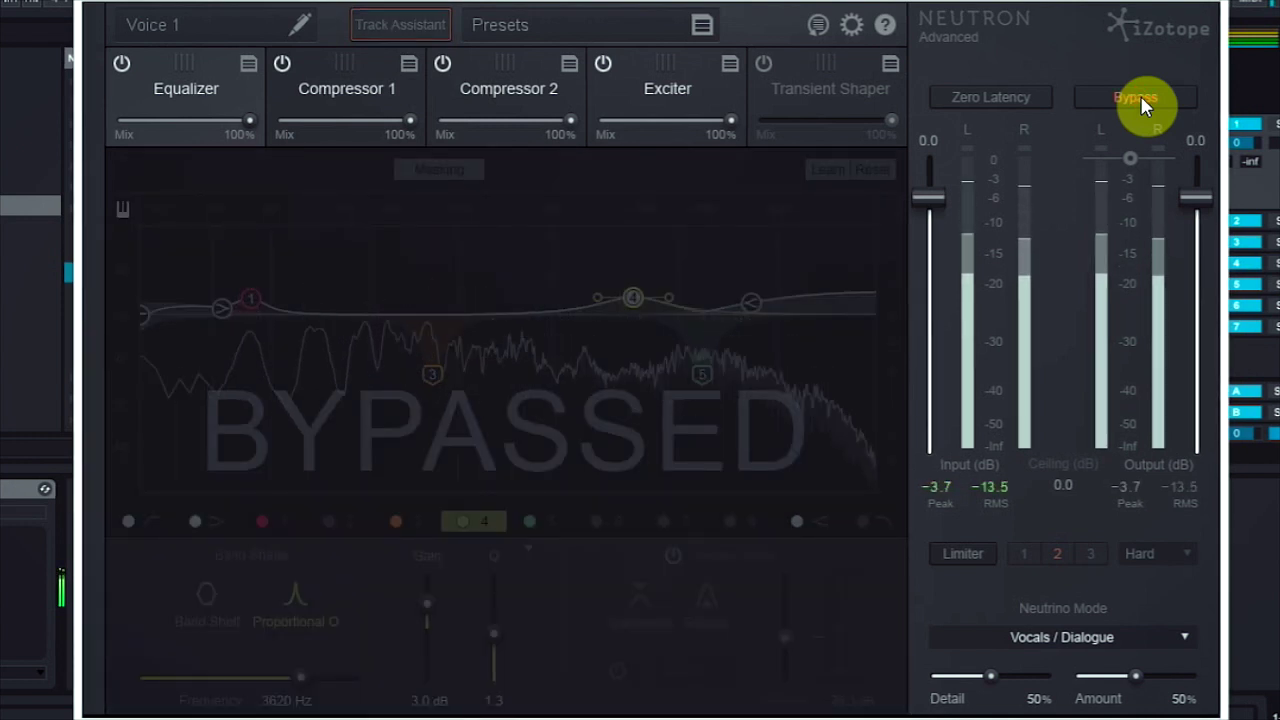
pyautogui.click(1140, 98)
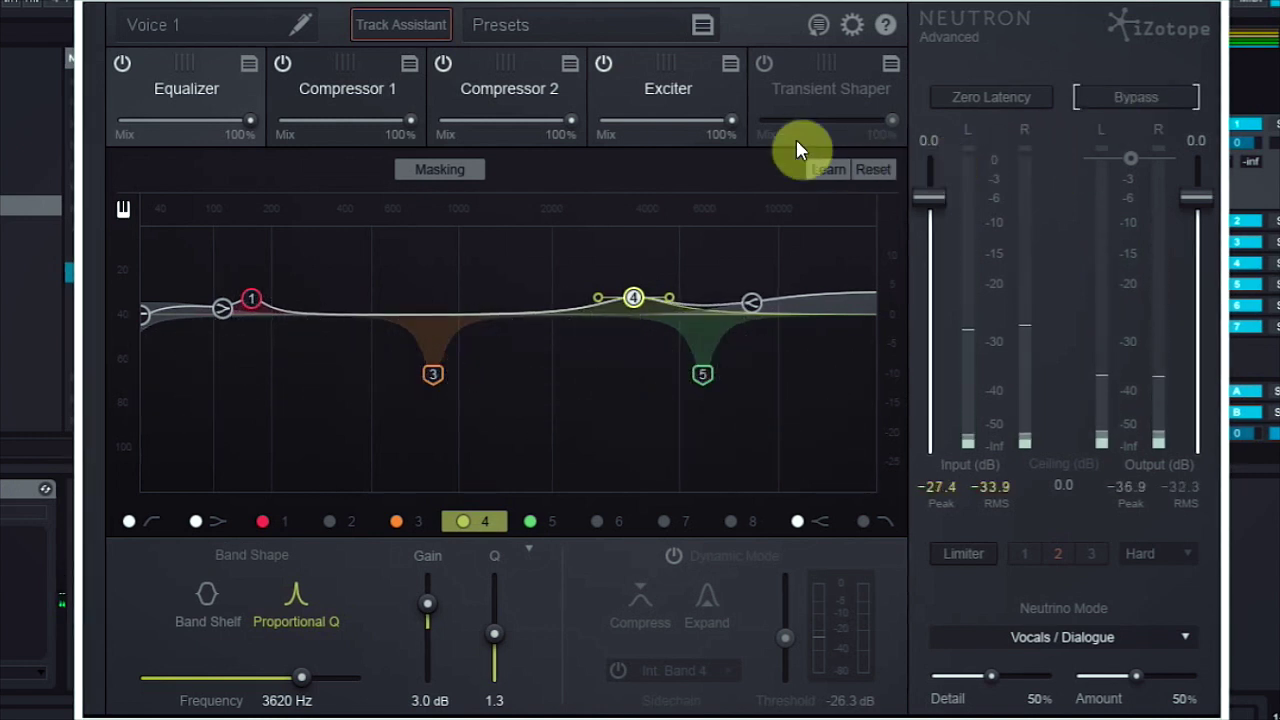
pyautogui.click(677, 105)
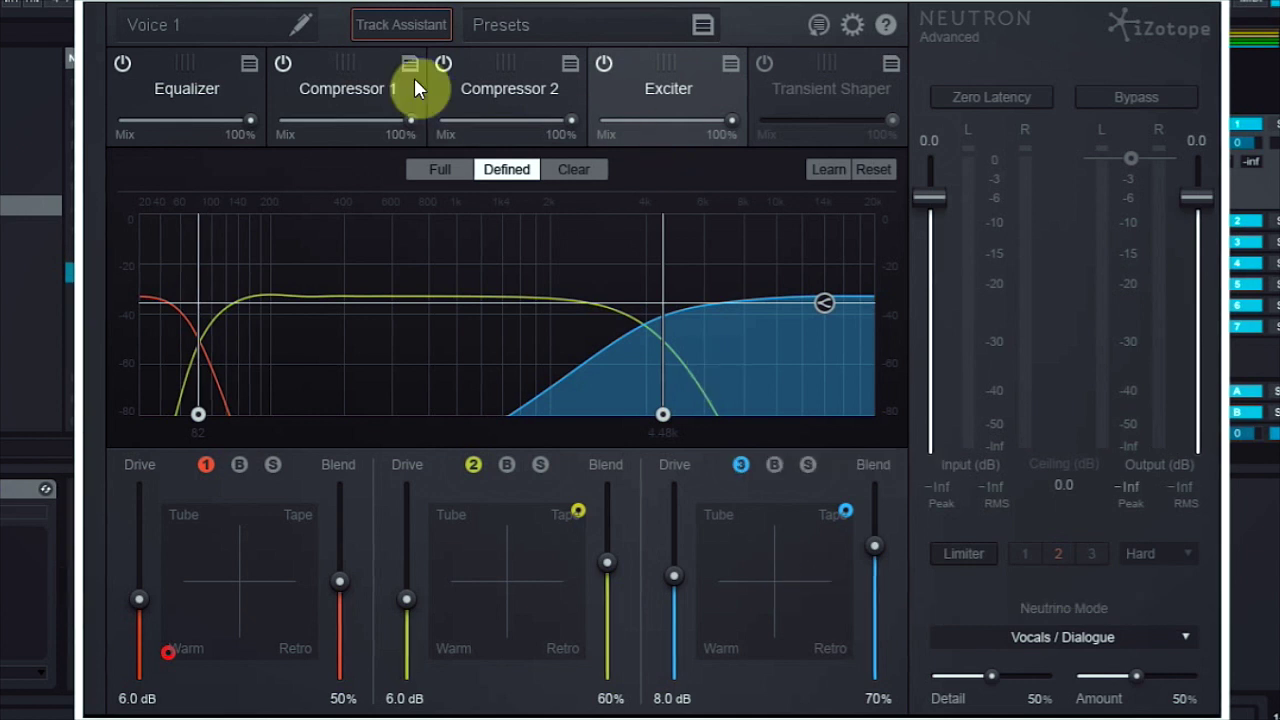
# - Review Compressor 2 and Compressor 1, then return to the Equalizer's 3620 Hz boost curve
pyautogui.click(483, 88)
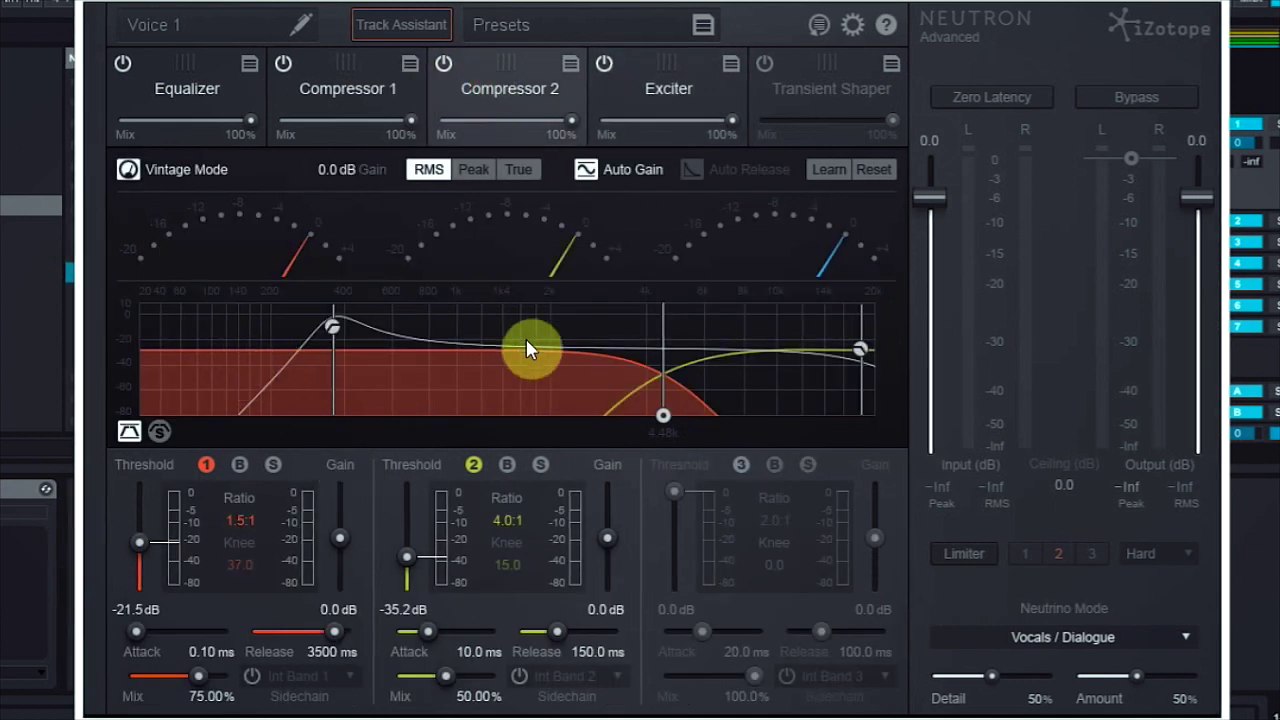
pyautogui.click(351, 94)
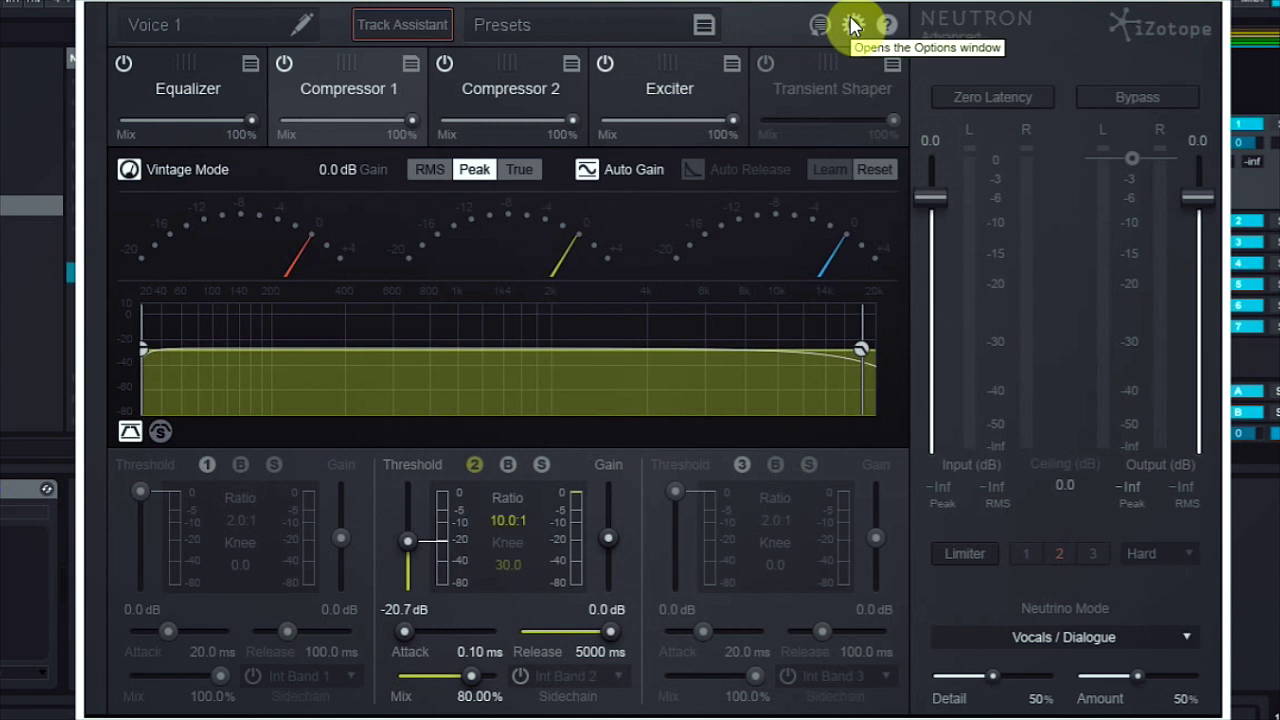
pyautogui.click(164, 87)
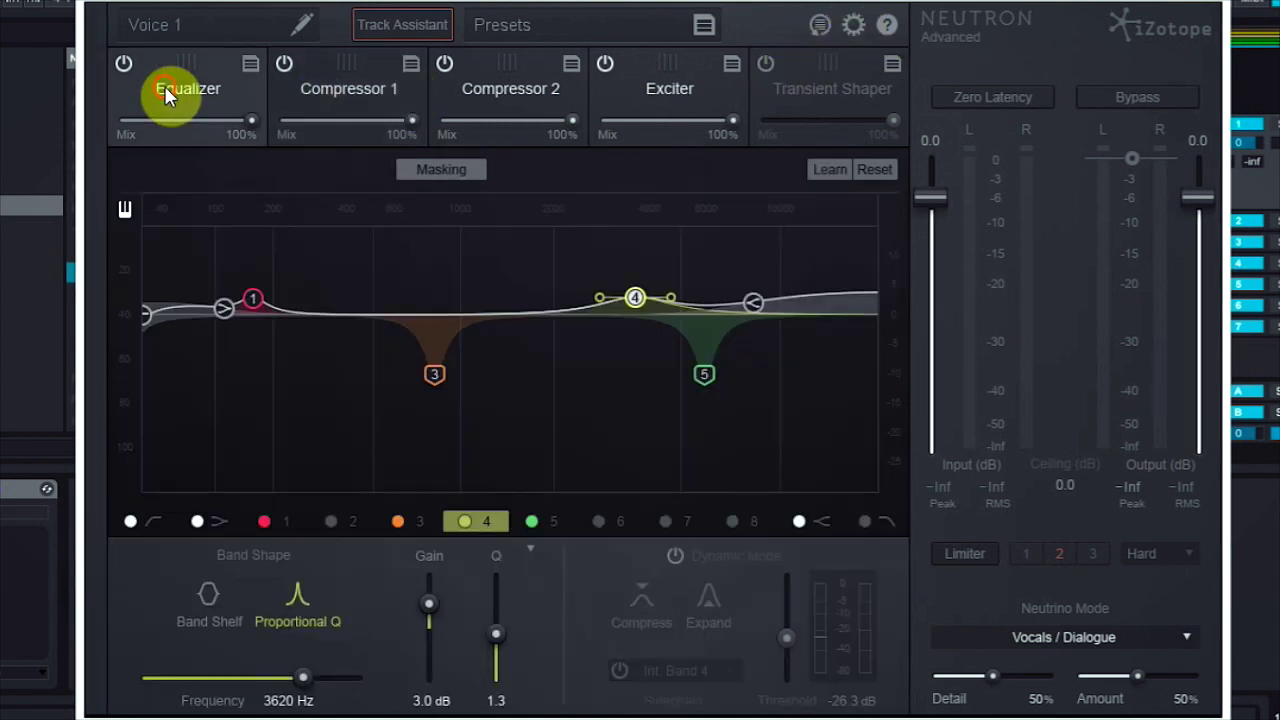